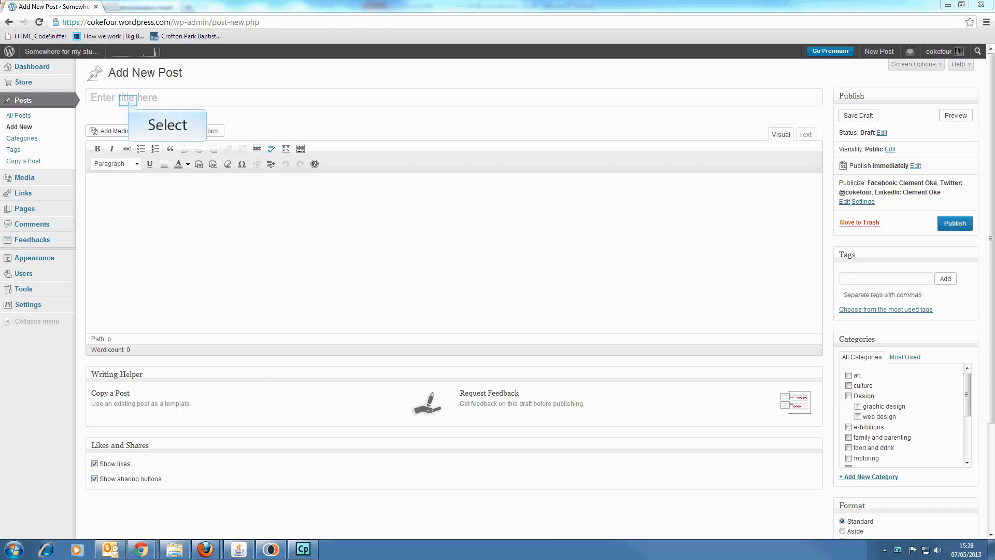
- Enter "The excitement of being a dad" as the post's title
{"action": "left_click", "coordinate": [129, 101]}
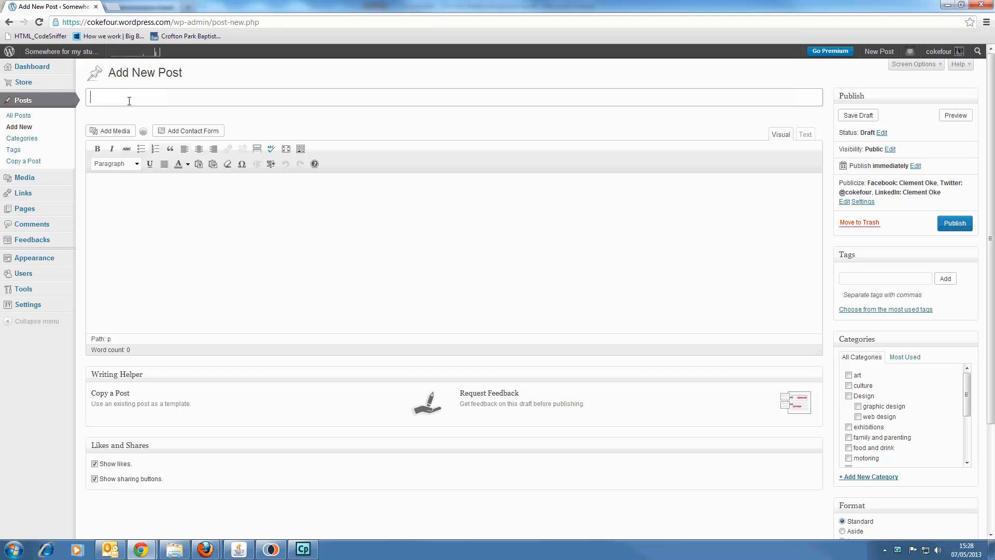
{"action": "type", "text": "B"}
{"action": "key", "text": "BackSpace"}
{"action": "type", "text": "The exc"}
{"action": "type", "text": "itm"}
{"action": "key", "text": "BackSpace"}
{"action": "type", "text": "emtnent"}
{"action": "key", "text": "BackSpace"}
{"action": "key", "text": "BackSpace"}
{"action": "key", "text": "BackSpace"}
{"action": "key", "text": "BackSpace"}
{"action": "key", "text": "BackSpace"}
{"action": "key", "text": "BackSpace"}
{"action": "key", "text": "BackSpace"}
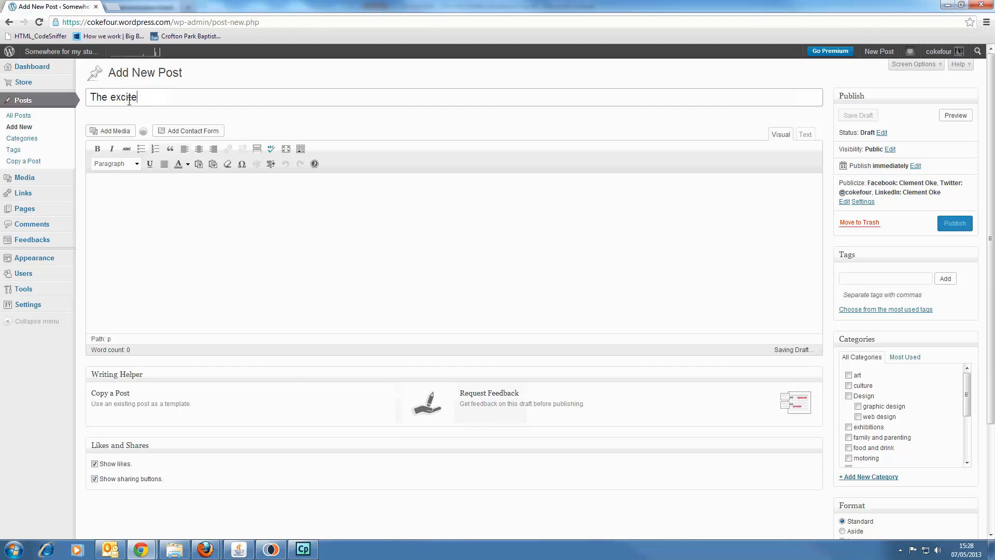
{"action": "type", "text": "menty"}
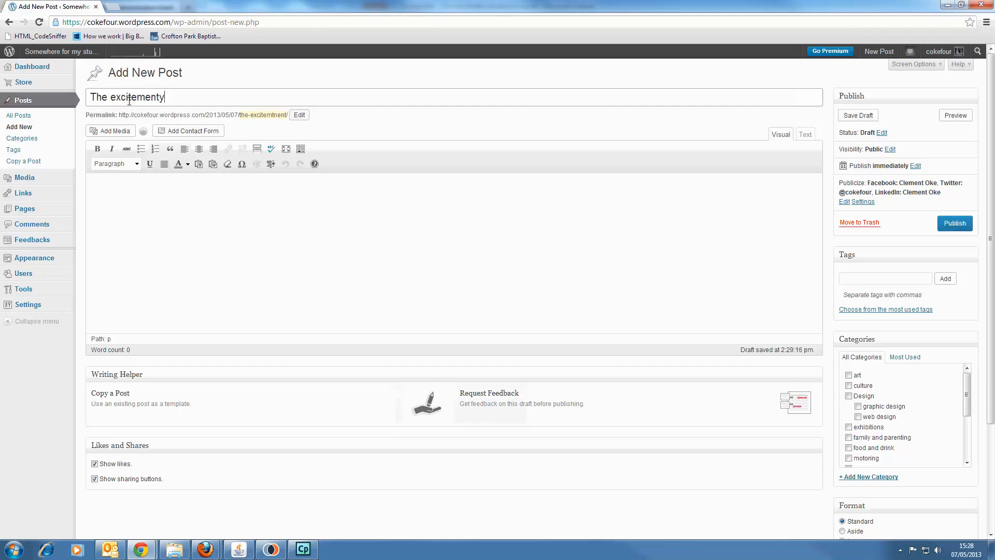
{"action": "key", "text": "BackSpace"}
{"action": "type", "text": " of being a dad"}
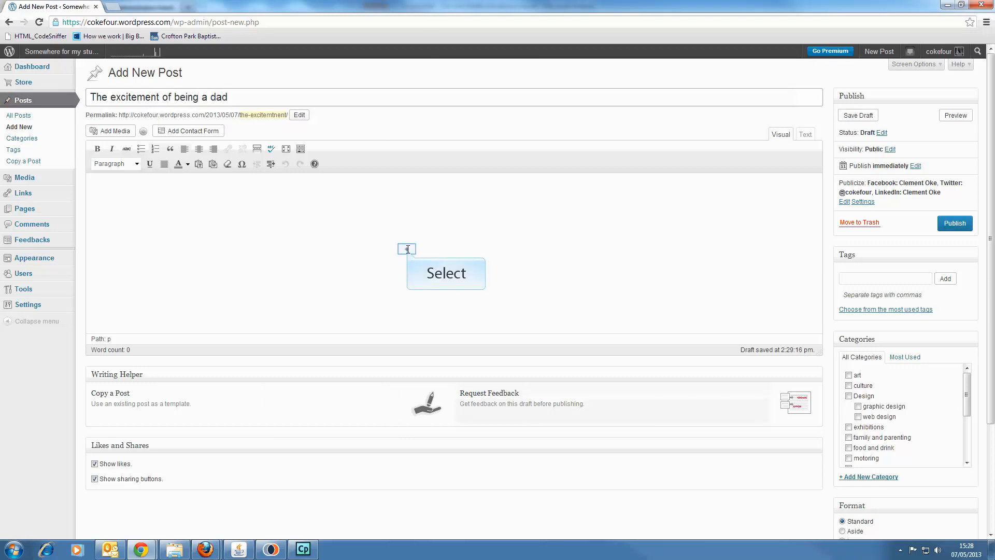
- Write "The other day I sat down with a couple of friends over a beer (non-alcoholic)" in the post body
{"action": "left_click", "coordinate": [407, 250]}
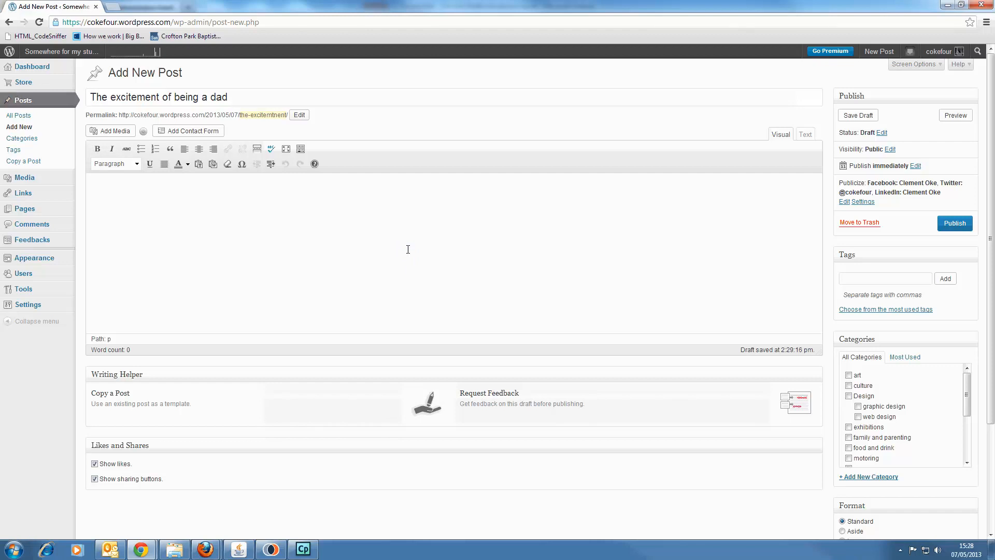
{"action": "type", "text": "Th"}
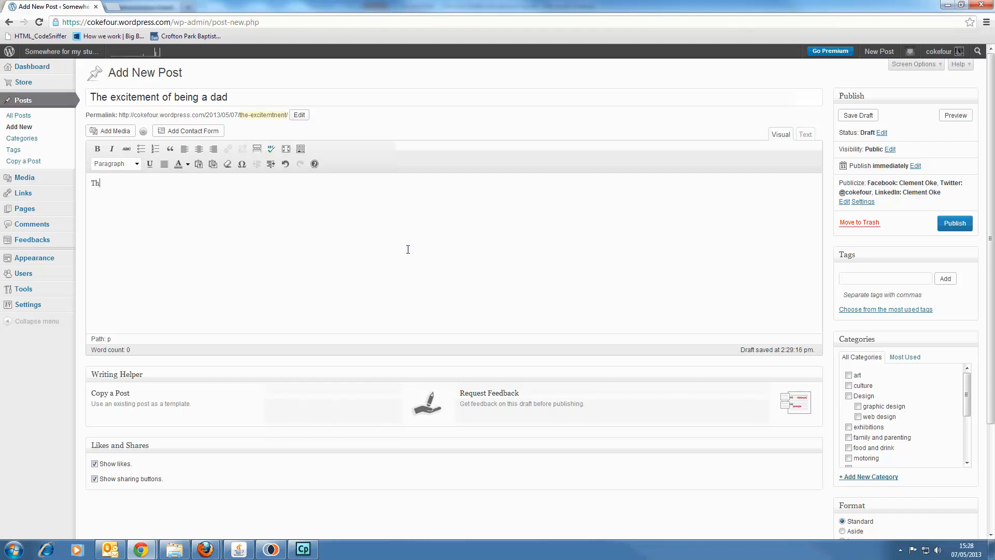
{"action": "type", "text": "e other day I as"}
{"action": "key", "text": "BackSpace"}
{"action": "key", "text": "BackSpace"}
{"action": "type", "text": "sat down with a couple of "}
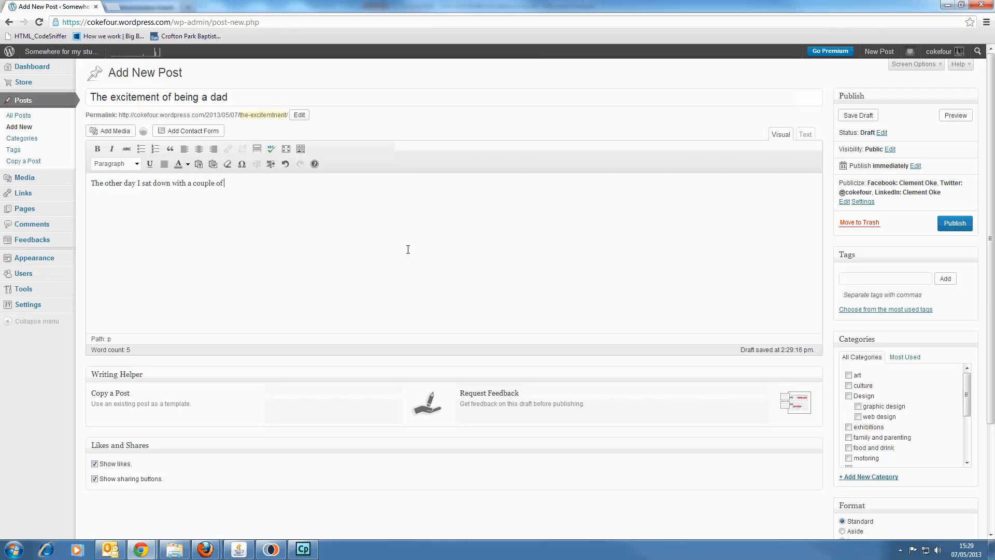
{"action": "type", "text": "friends over a beer (non-alcoholic"}
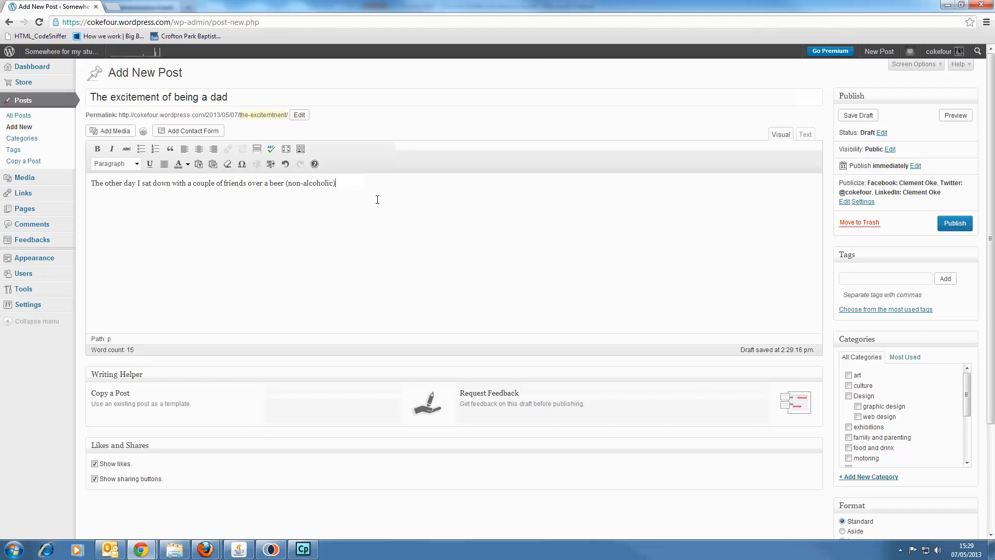
- Copy the body sentence and paste it repeatedly to fill out three paragraphs of sample text
{"action": "left_click_drag", "start_coordinate": [377, 196], "coordinate": [91, 183]}
{"action": "key", "text": "ctrl+c"}
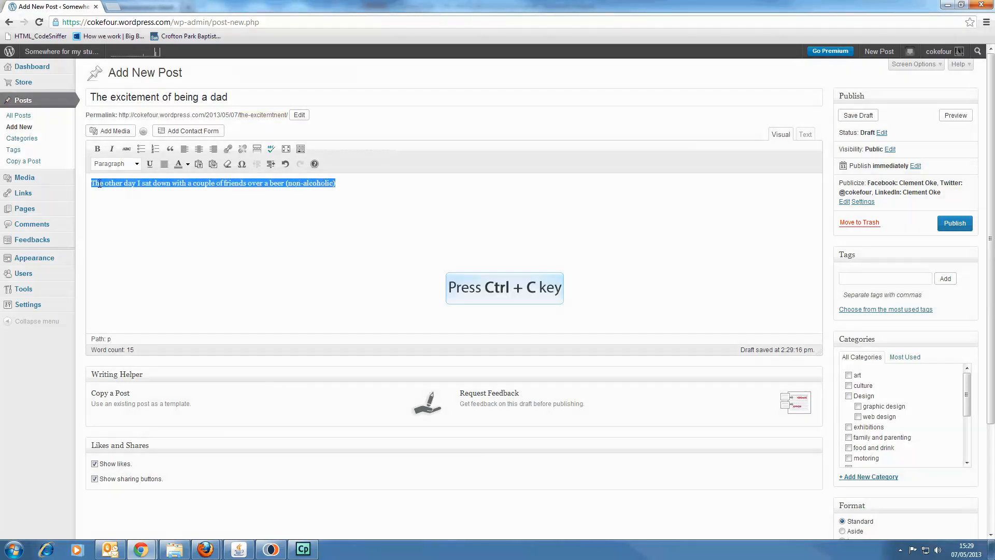
{"action": "left_click", "coordinate": [356, 184]}
{"action": "key", "text": "ctrl+v"}
{"action": "key", "text": "ctrl+v"}
{"action": "key", "text": "ctrl+v"}
{"action": "key", "text": "ctrl+v"}
{"action": "key", "text": "ctrl+v"}
{"action": "key", "text": "ctrl+v"}
{"action": "key", "text": "Return"}
{"action": "key", "text": "ctrl+v"}
{"action": "key", "text": "ctrl+v"}
{"action": "key", "text": "ctrl+v"}
{"action": "key", "text": "ctrl+v"}
{"action": "key", "text": "ctrl+v"}
{"action": "key", "text": "ctrl+v"}
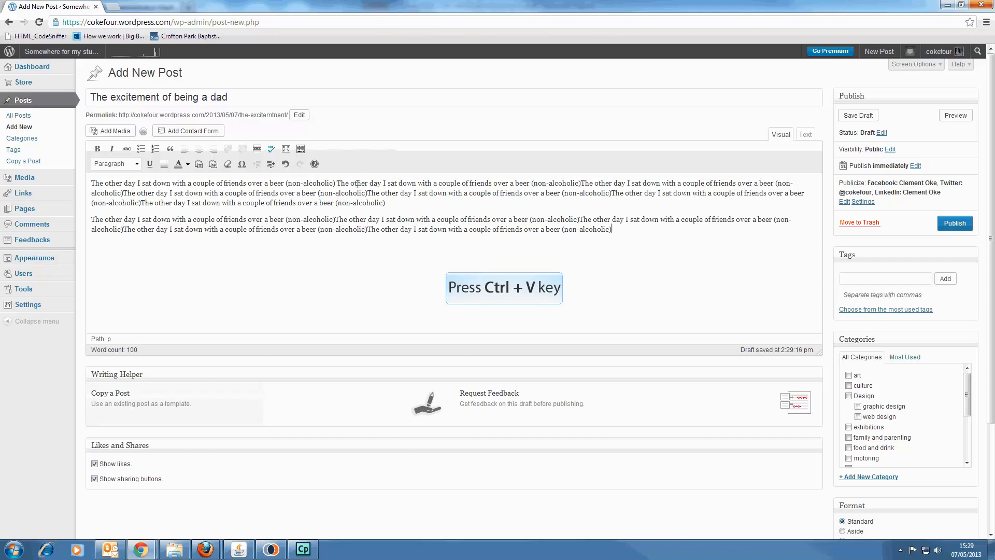
{"action": "key", "text": "ctrl+v"}
{"action": "key", "text": "ctrl+v"}
{"action": "key", "text": "Return"}
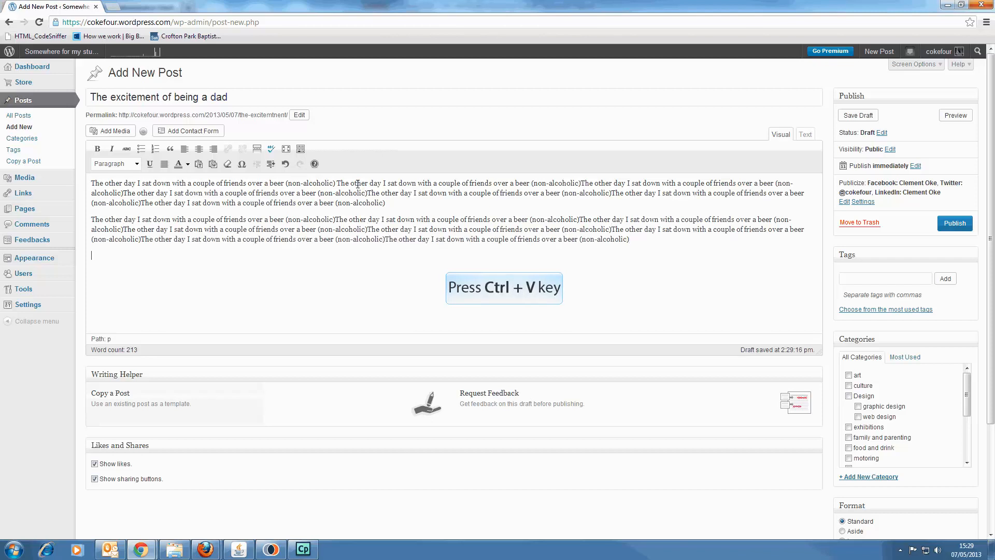
{"action": "key", "text": "ctrl+v"}
{"action": "key", "text": "ctrl+v"}
{"action": "key", "text": "ctrl+v"}
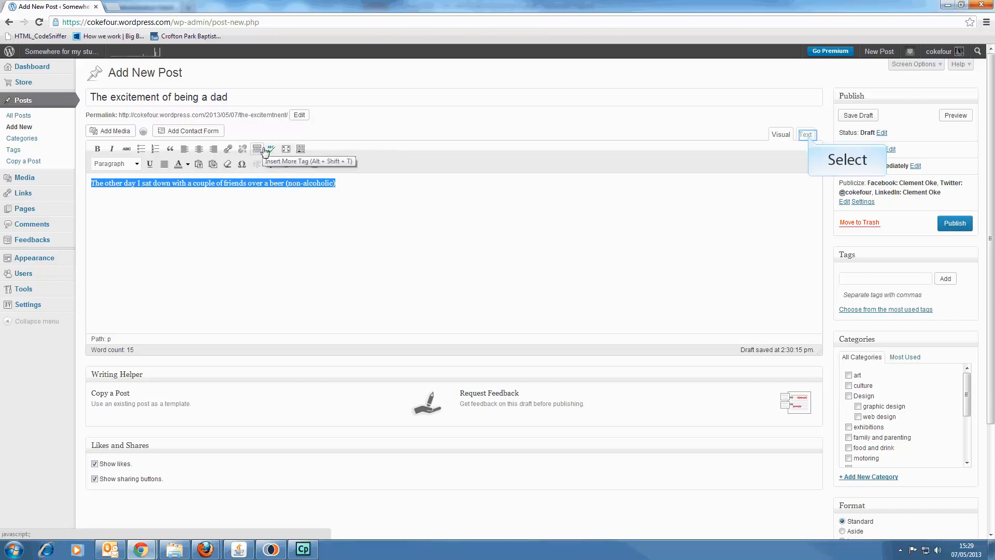
{"action": "left_click", "coordinate": [809, 140]}
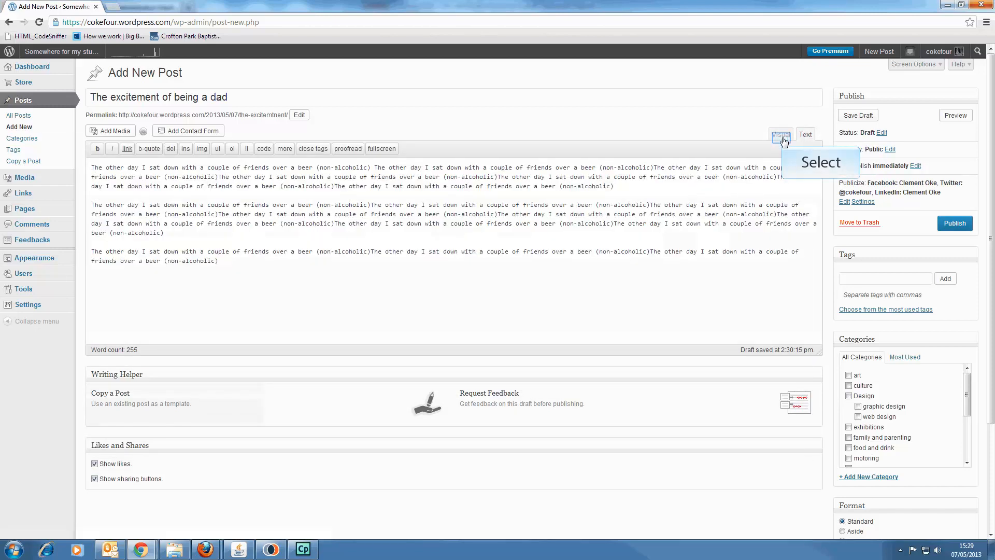
{"action": "left_click", "coordinate": [785, 140]}
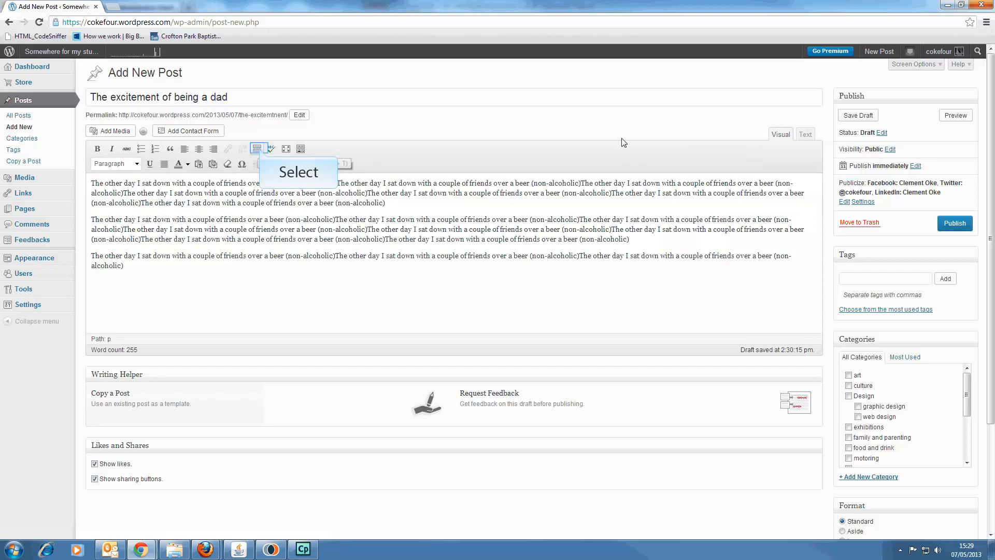
{"action": "left_click", "coordinate": [259, 150]}
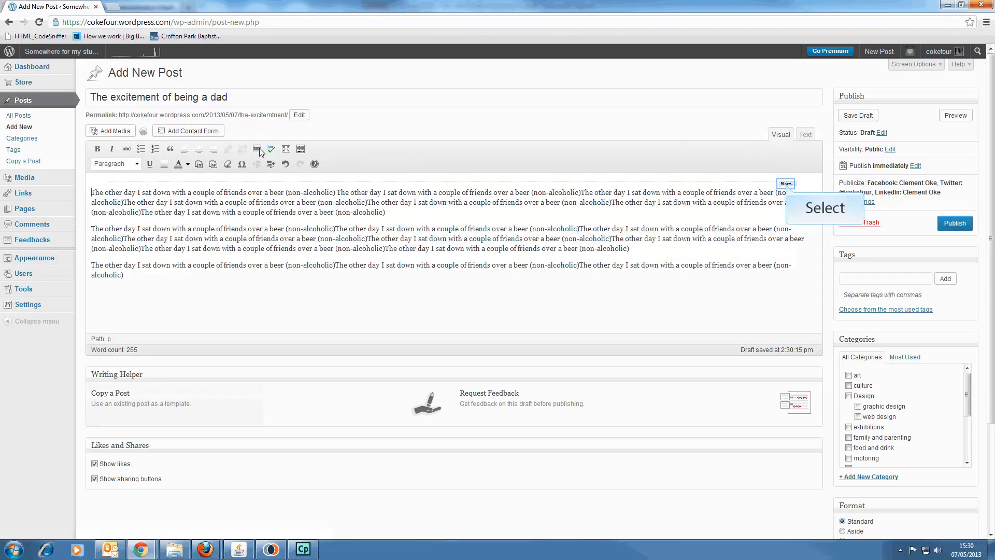
{"action": "left_click_drag", "start_coordinate": [786, 184], "coordinate": [787, 186]}
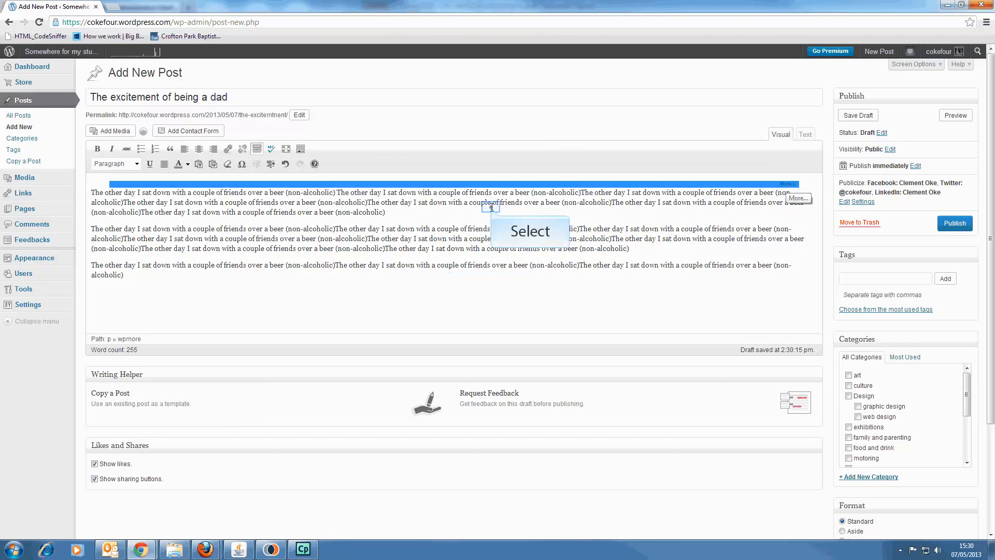
{"action": "key", "text": "Delete"}
- Insert a More tag after the first paragraph and inspect its <!--more--> code in the post's text view
{"action": "left_click", "coordinate": [257, 150]}
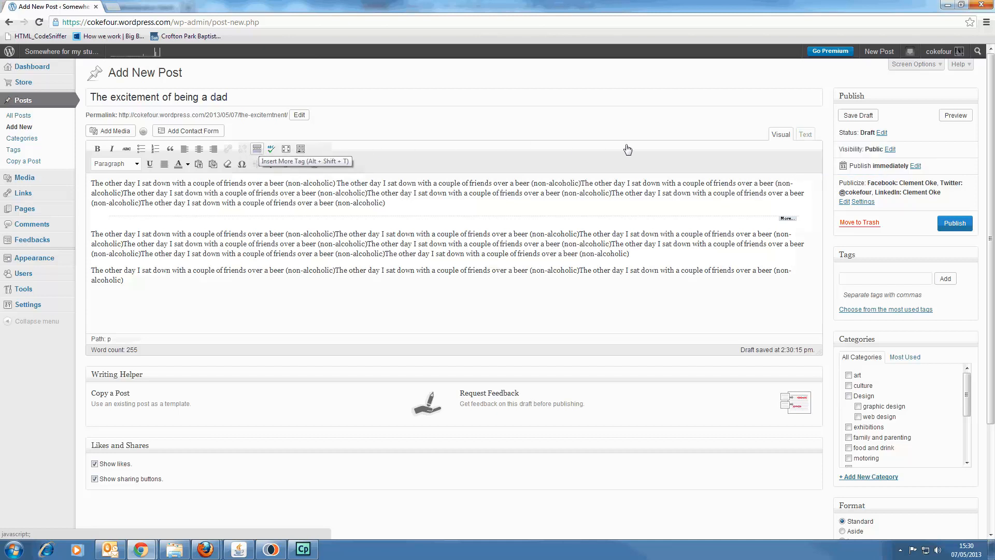
{"action": "left_click", "coordinate": [805, 136]}
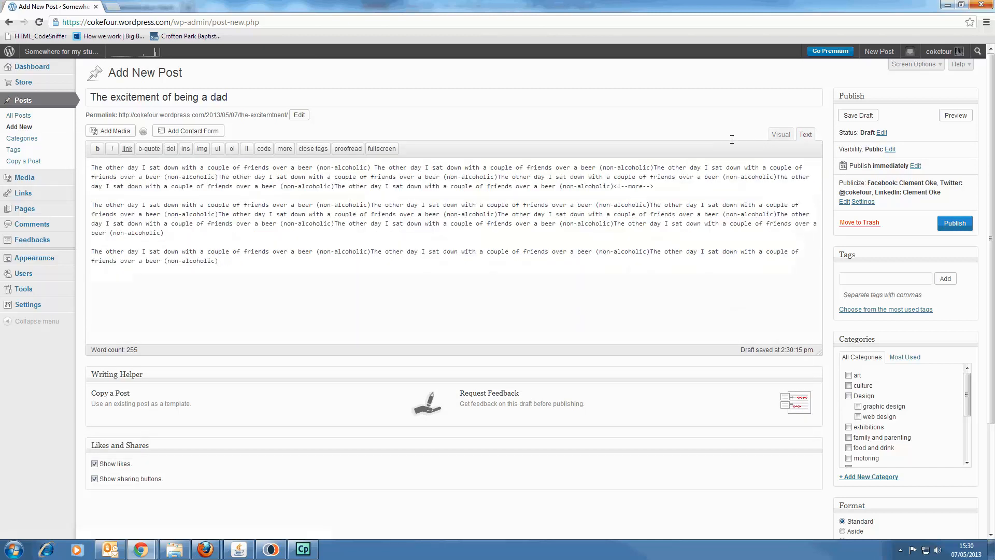
{"action": "left_click_drag", "start_coordinate": [653, 187], "coordinate": [613, 187]}
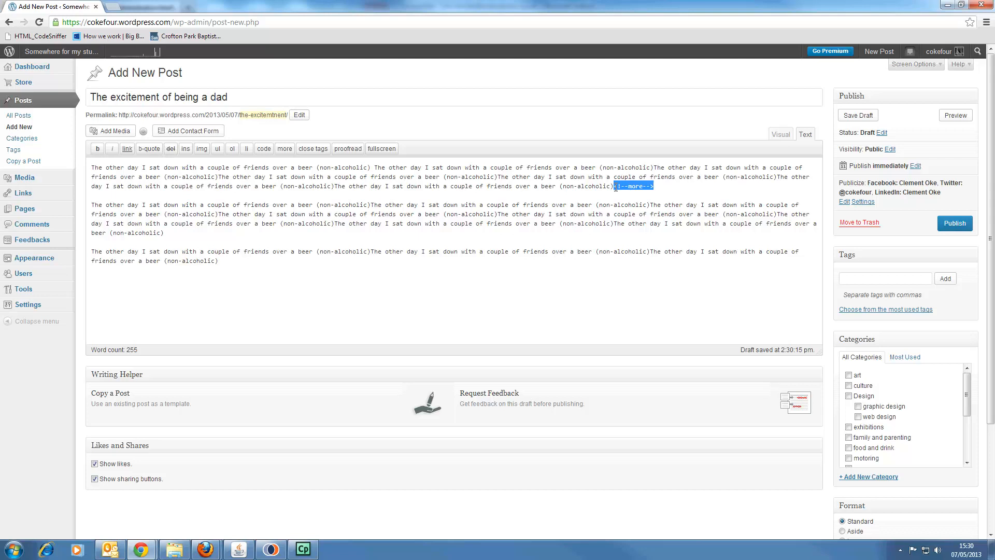
{"action": "left_click", "coordinate": [658, 186]}
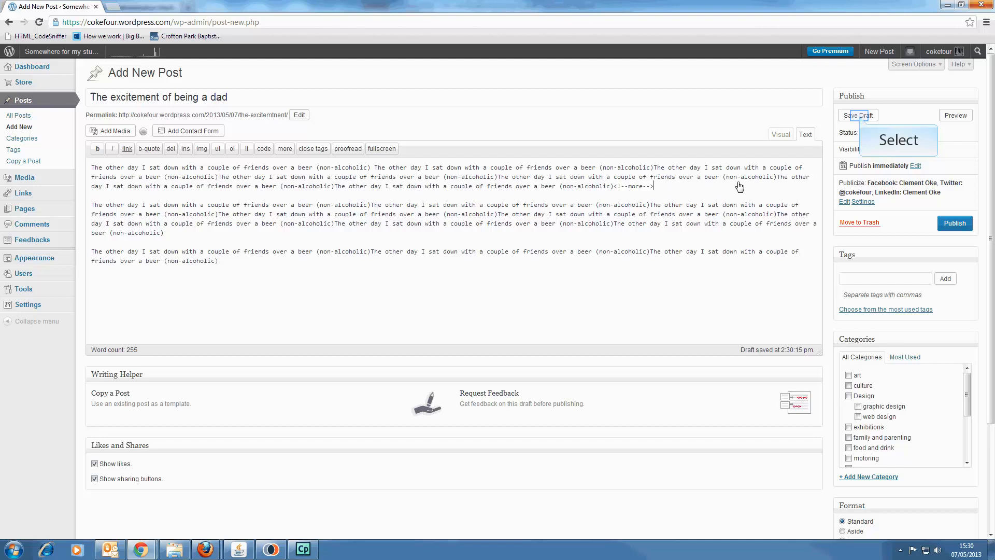
- Save the post as a draft and return to the visual editing view
{"action": "left_click", "coordinate": [858, 115]}
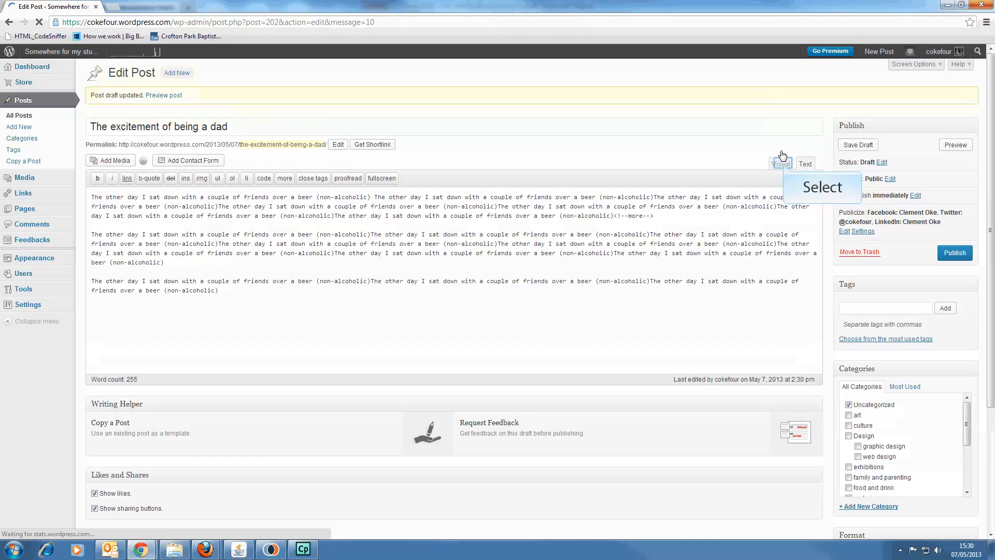
{"action": "left_click", "coordinate": [781, 164]}
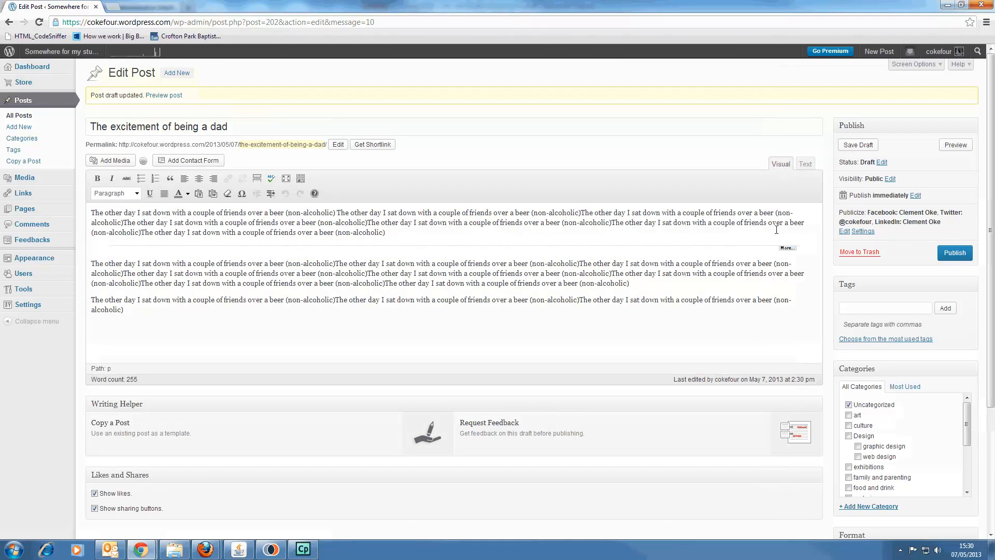
- Set the image titled "speechless" from the media library as the post's featured image and check it on the edit page
{"action": "scroll", "coordinate": [776, 229], "scroll_direction": "down", "scroll_amount": 3}
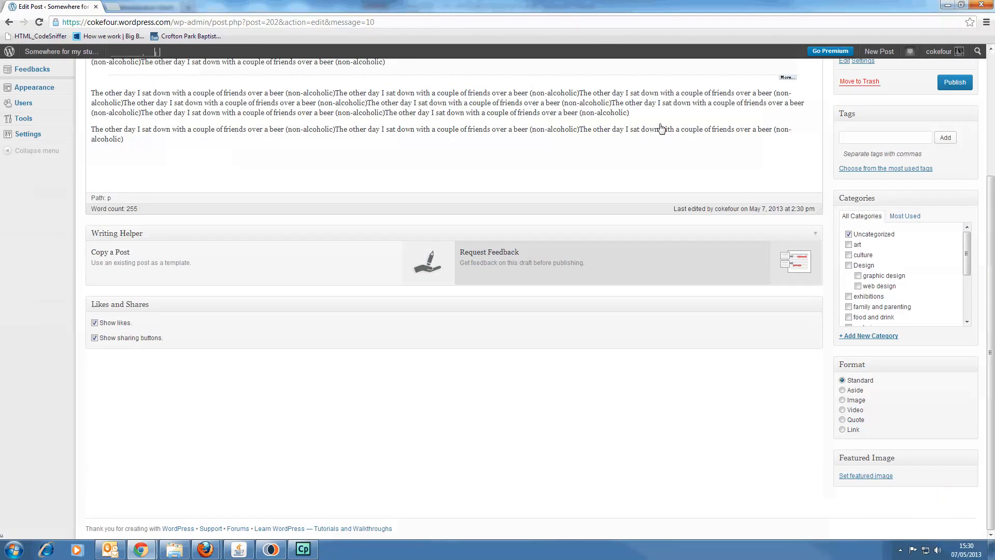
{"action": "left_click", "coordinate": [869, 477]}
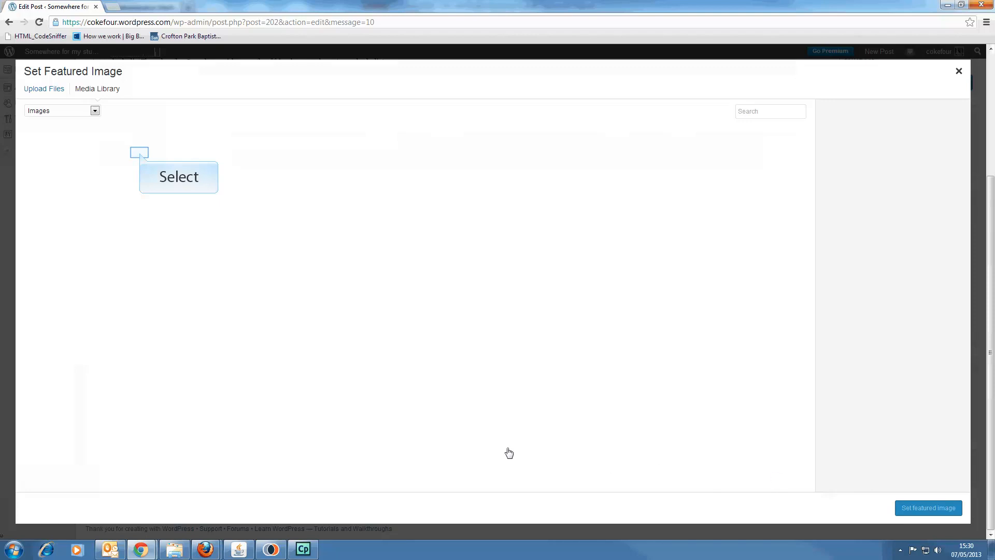
{"action": "left_click", "coordinate": [141, 157]}
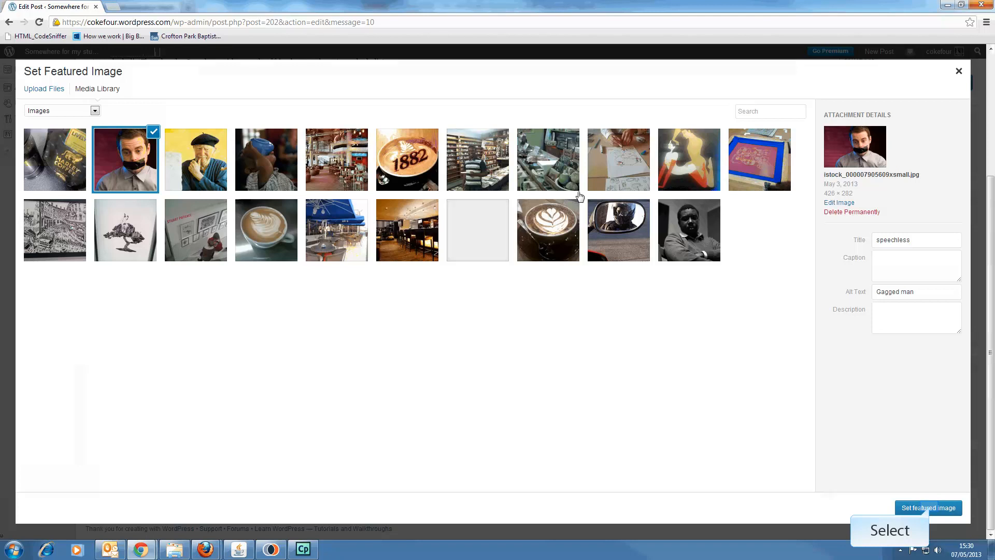
{"action": "left_click", "coordinate": [929, 508]}
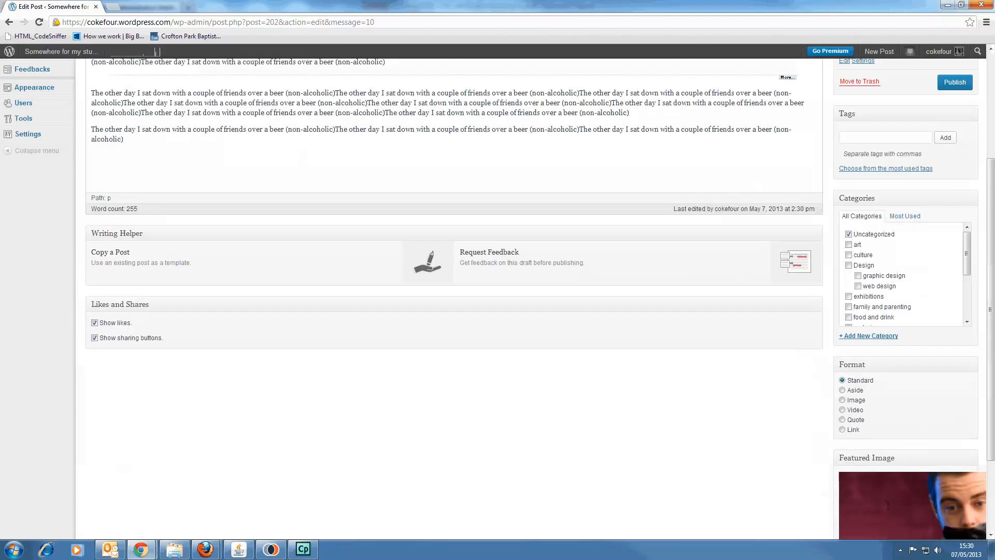
{"action": "scroll", "coordinate": [443, 164], "scroll_direction": "up", "scroll_amount": 2}
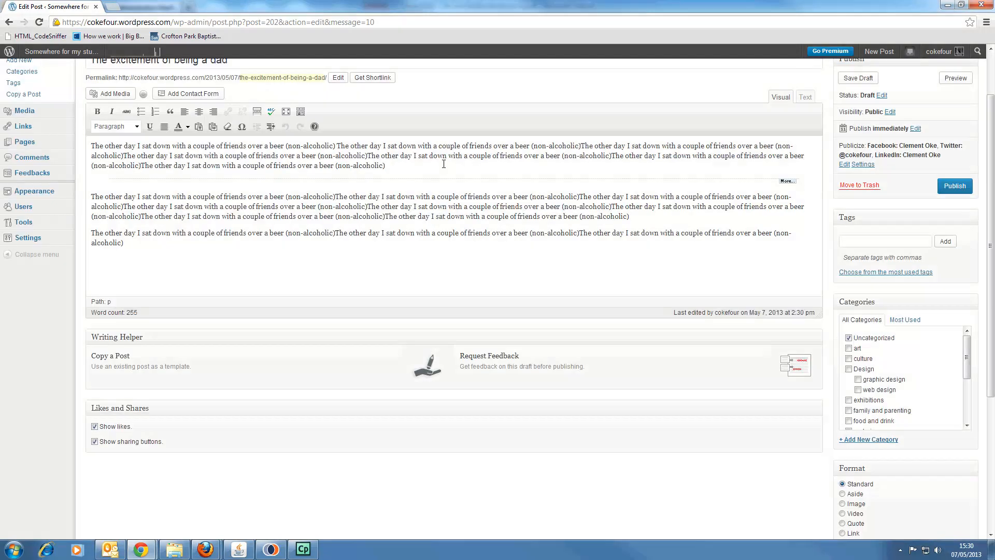
{"action": "scroll", "coordinate": [674, 345], "scroll_direction": "down", "scroll_amount": 3}
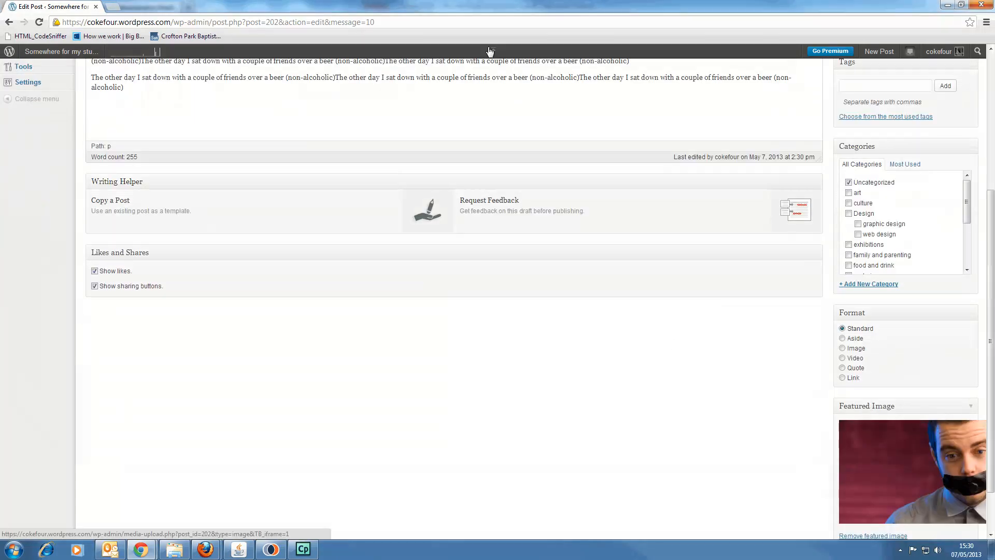
{"action": "scroll", "coordinate": [879, 430], "scroll_direction": "down", "scroll_amount": 1}
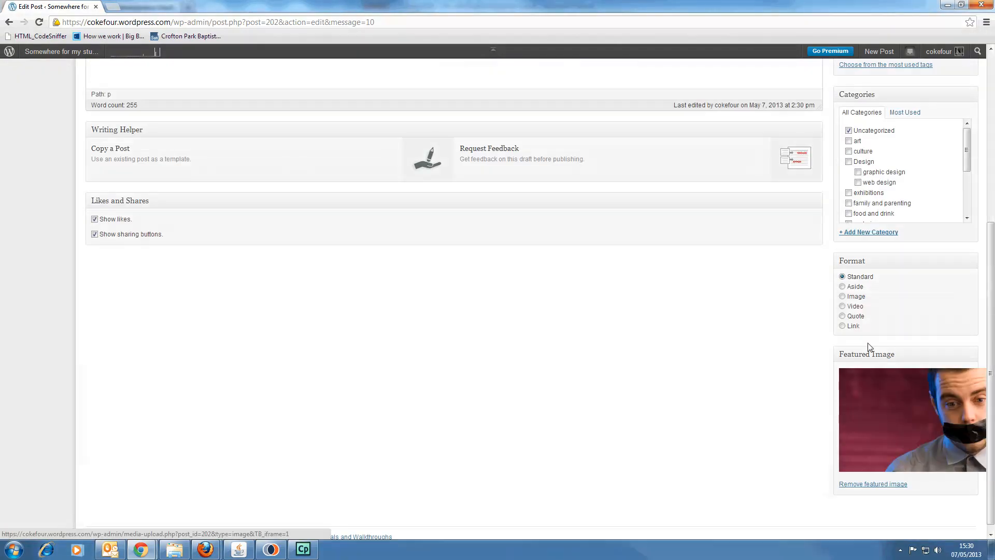
{"action": "scroll", "coordinate": [870, 347], "scroll_direction": "up", "scroll_amount": 4}
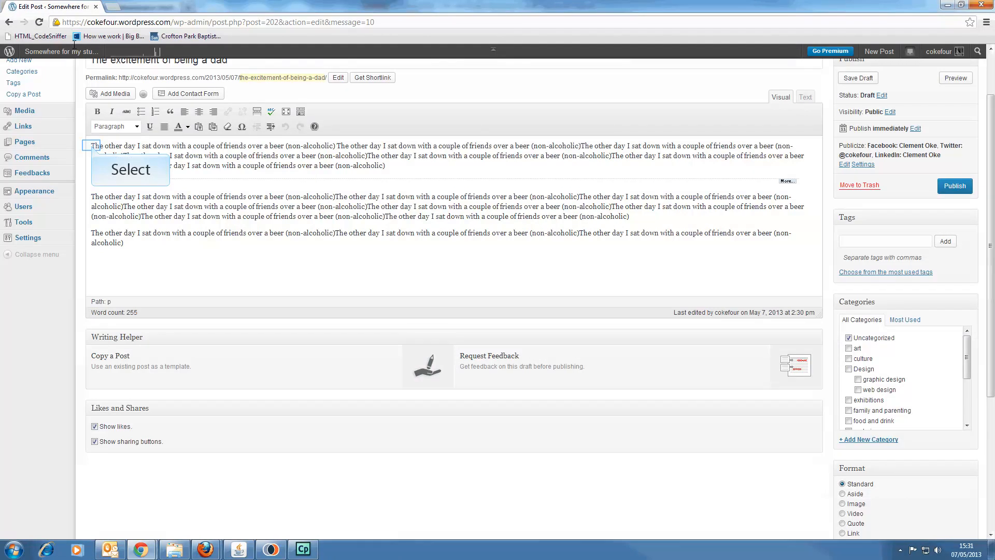
- Remove the More tag after the first paragraph and insert the "speechless" image before the third paragraph at size Thumbnail – 150 × 99
{"action": "left_click", "coordinate": [91, 146]}
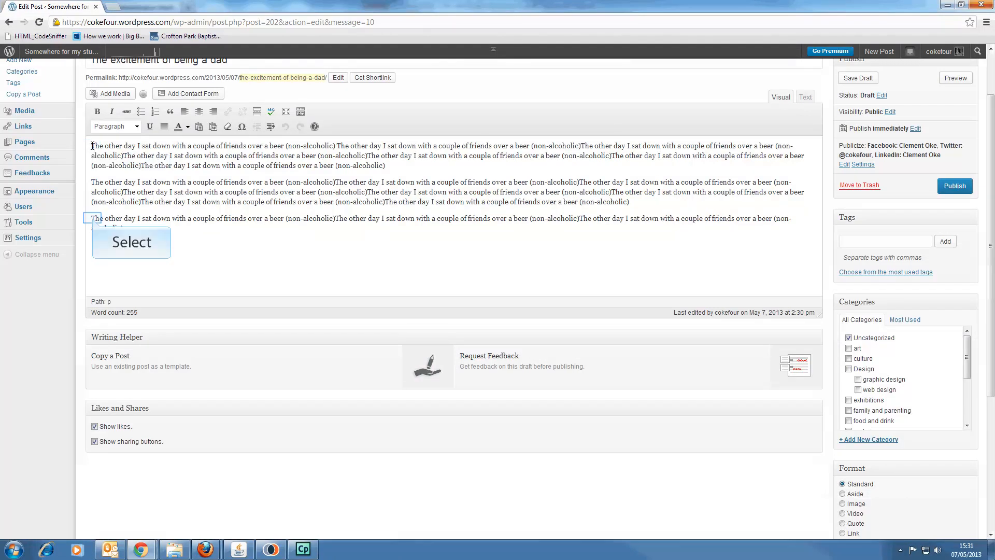
{"action": "left_click", "coordinate": [93, 215]}
{"action": "left_click", "coordinate": [119, 95]}
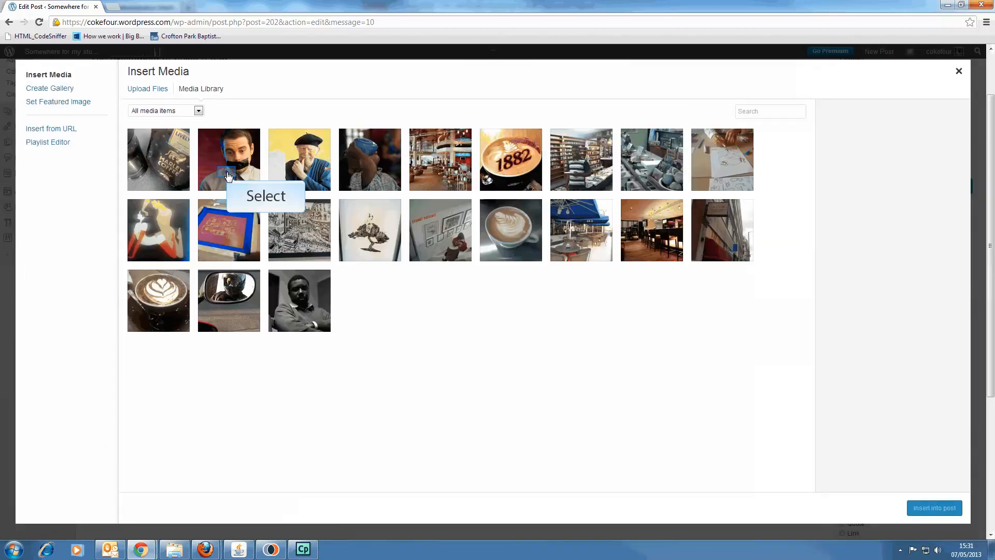
{"action": "left_click", "coordinate": [228, 176]}
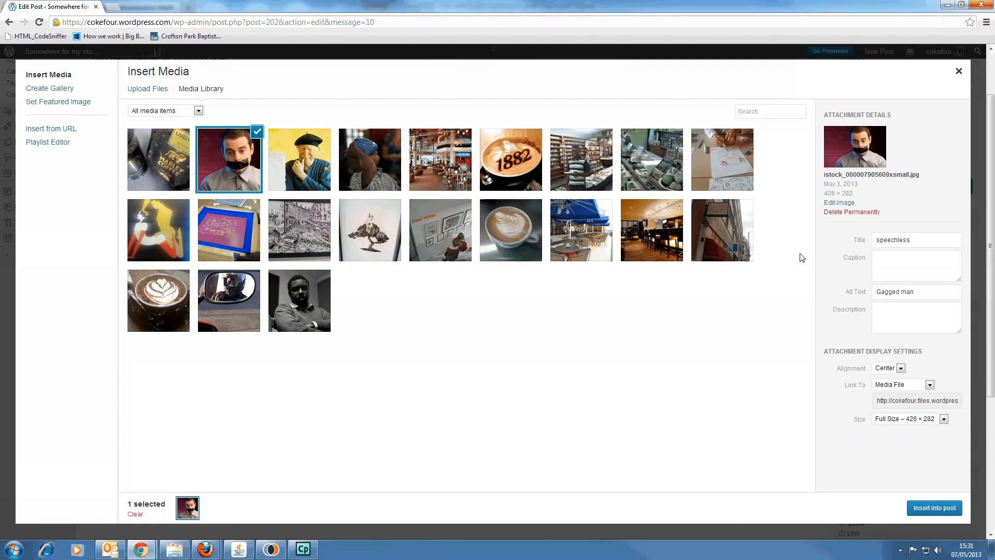
{"action": "left_click", "coordinate": [926, 419]}
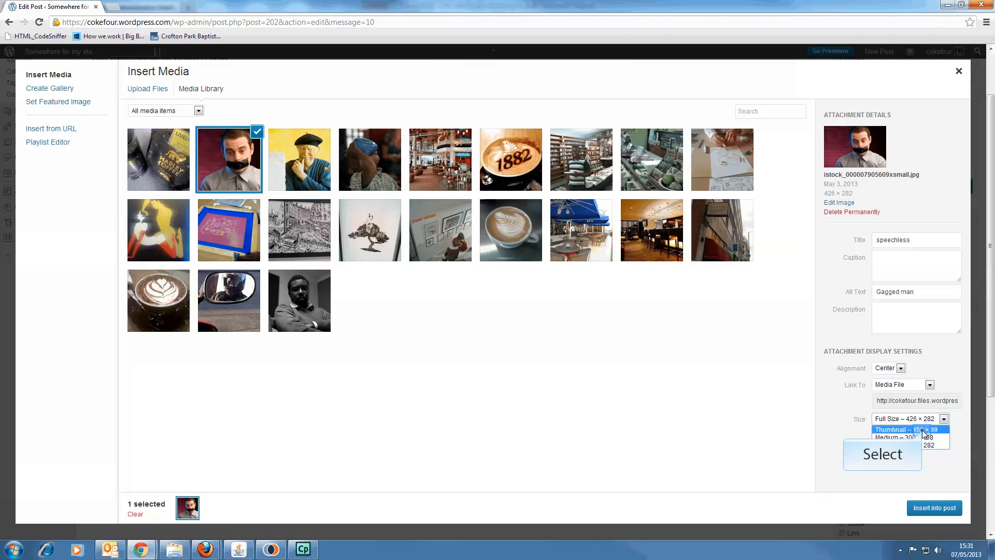
{"action": "left_click", "coordinate": [923, 429]}
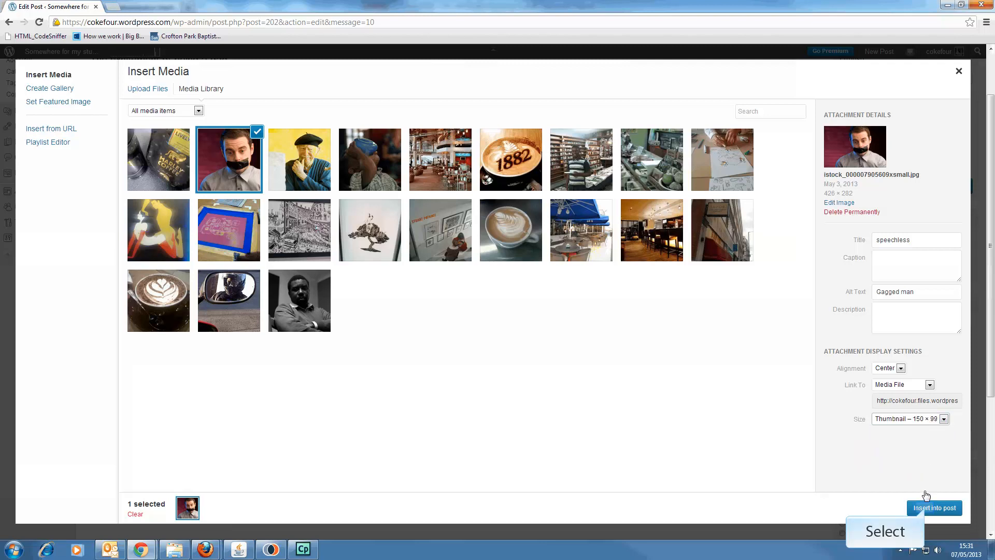
{"action": "left_click", "coordinate": [926, 510]}
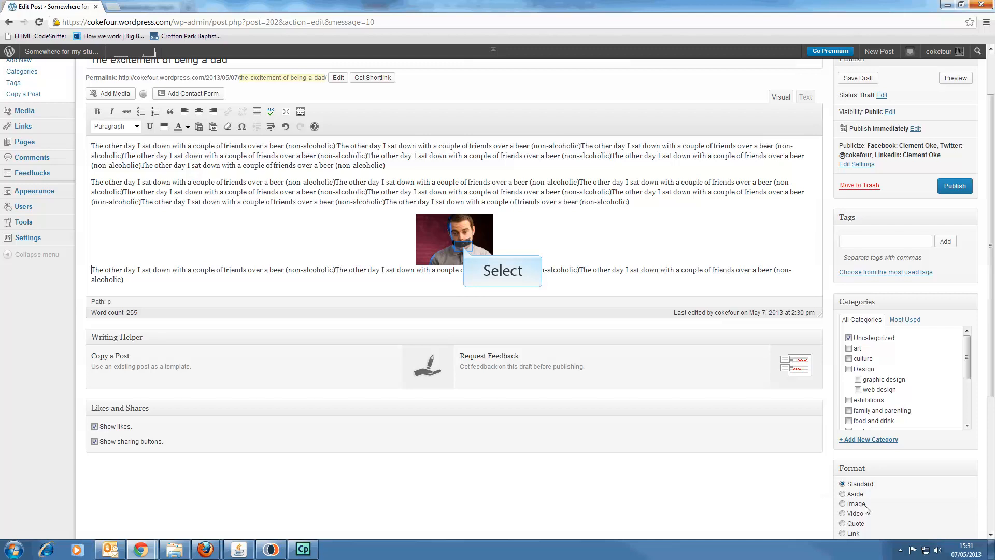
- Open the inserted thumbnail's image settings, look over its advanced options and set its alignment to Left
{"action": "left_click", "coordinate": [463, 246]}
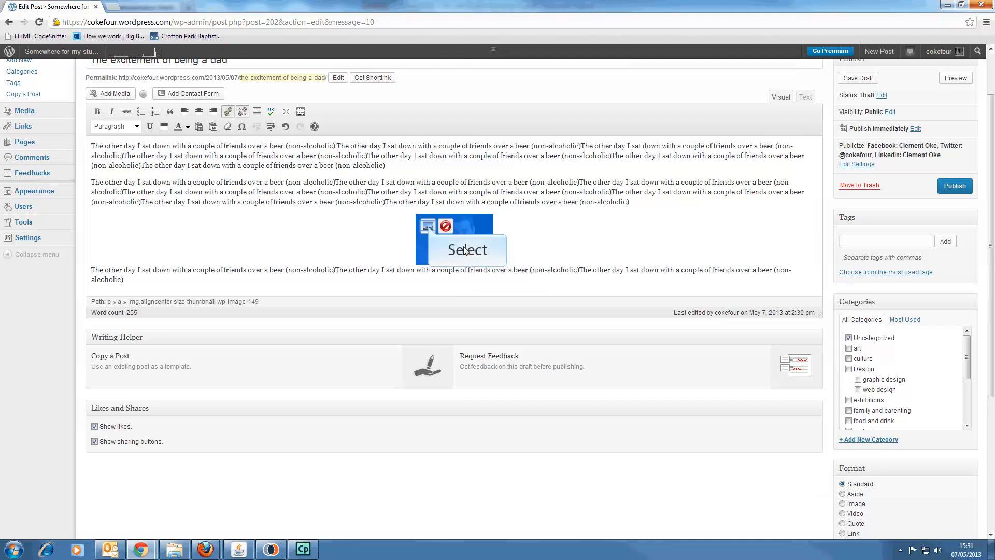
{"action": "left_click", "coordinate": [428, 227]}
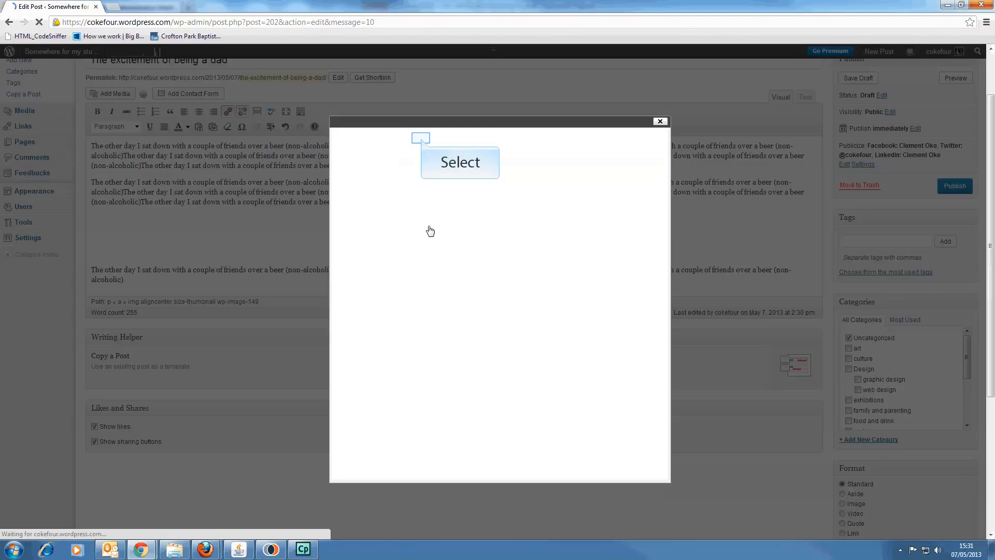
{"action": "left_click", "coordinate": [422, 138]}
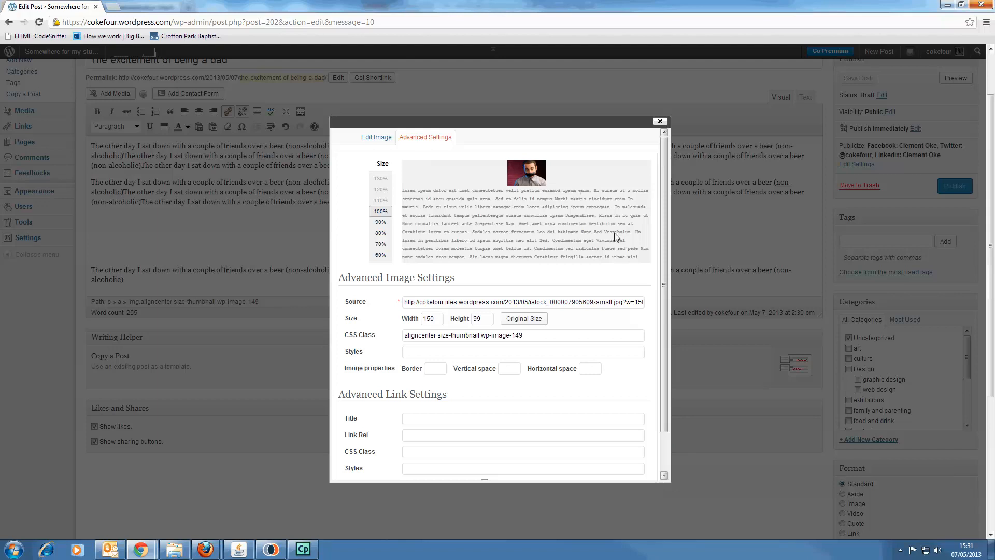
{"action": "left_click", "coordinate": [662, 447]}
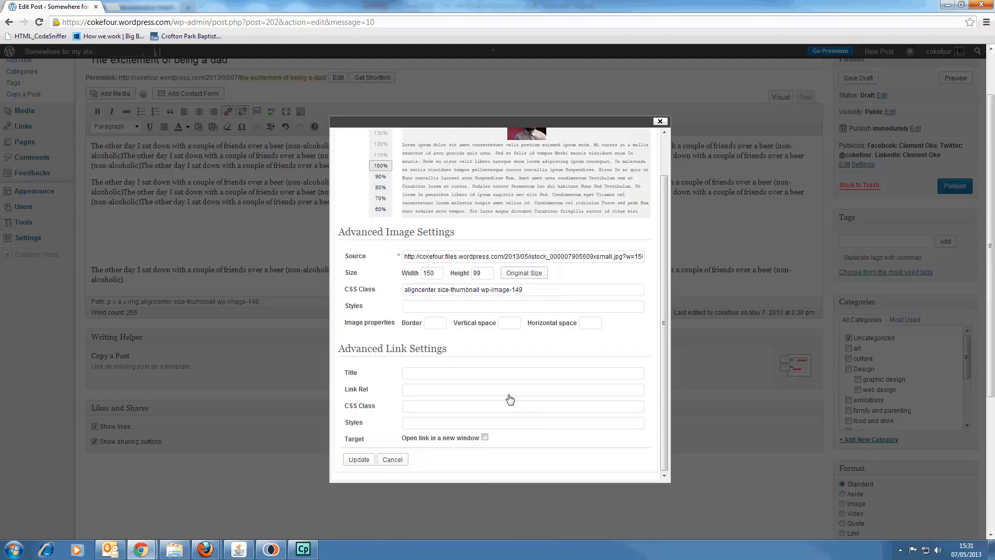
{"action": "scroll", "coordinate": [469, 273], "scroll_direction": "up", "scroll_amount": 3}
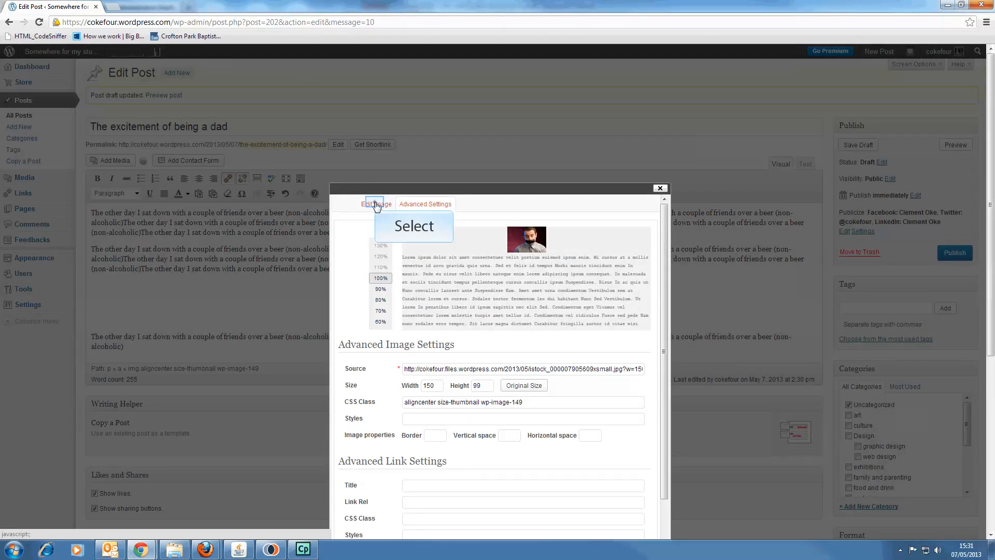
{"action": "left_click", "coordinate": [376, 205]}
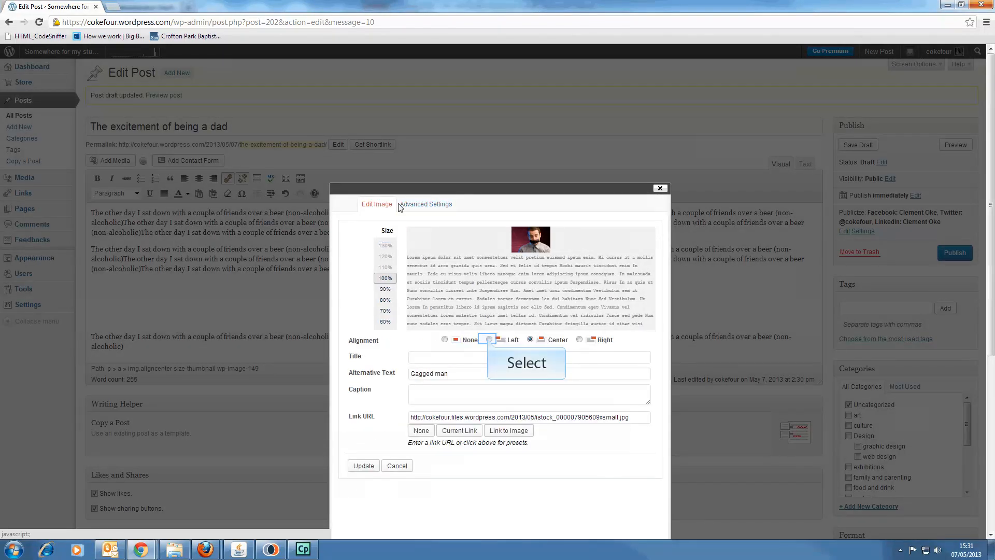
{"action": "left_click", "coordinate": [488, 340]}
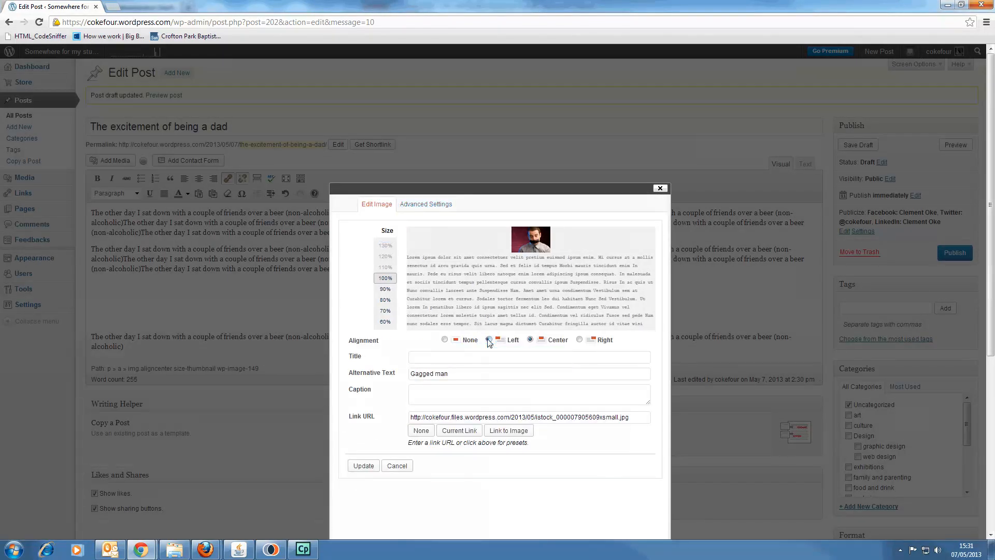
{"action": "left_click", "coordinate": [530, 340]}
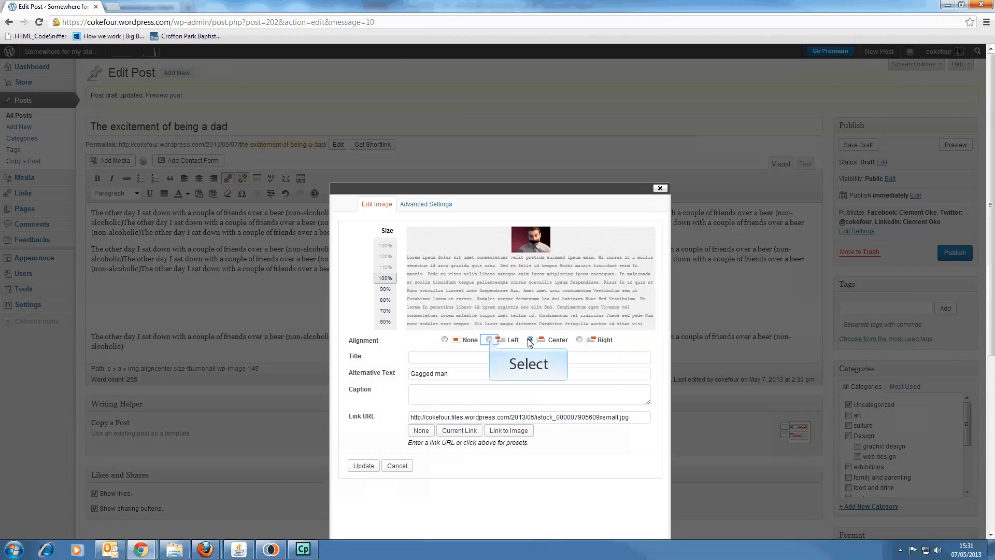
{"action": "left_click", "coordinate": [489, 340]}
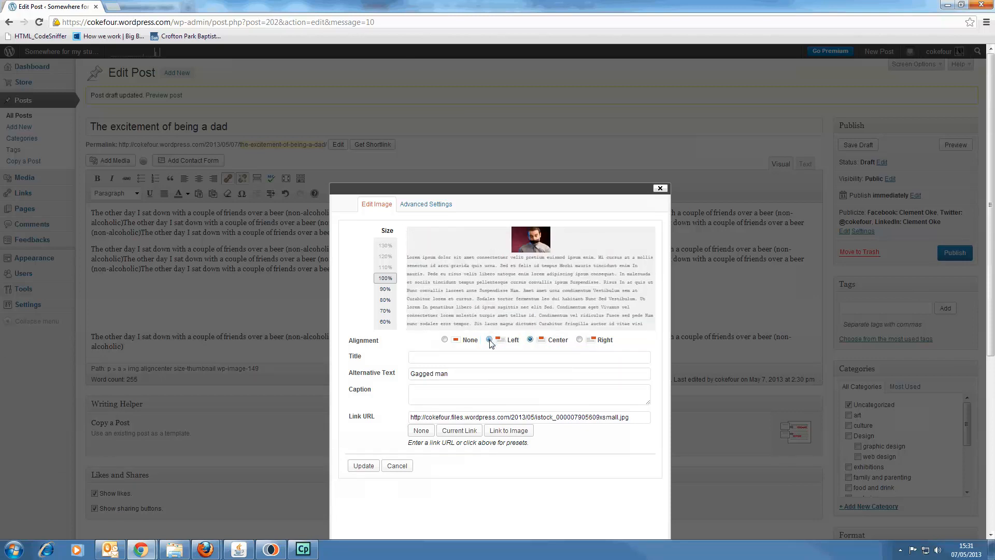
- Set the thumbnail's vertical space and horizontal space to 10 in the advanced image settings and update the image
{"action": "left_click", "coordinate": [424, 205]}
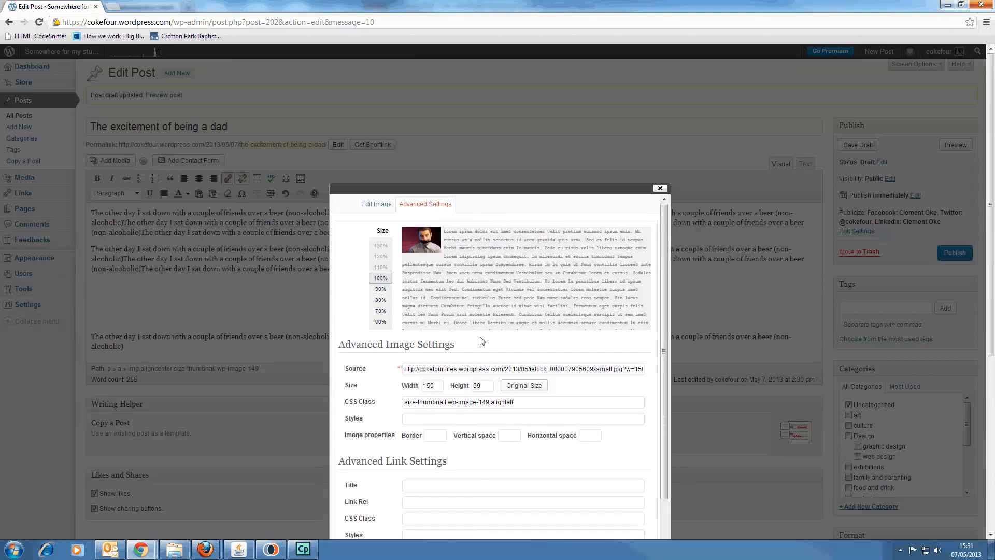
{"action": "scroll", "coordinate": [509, 233], "scroll_direction": "down", "scroll_amount": 5}
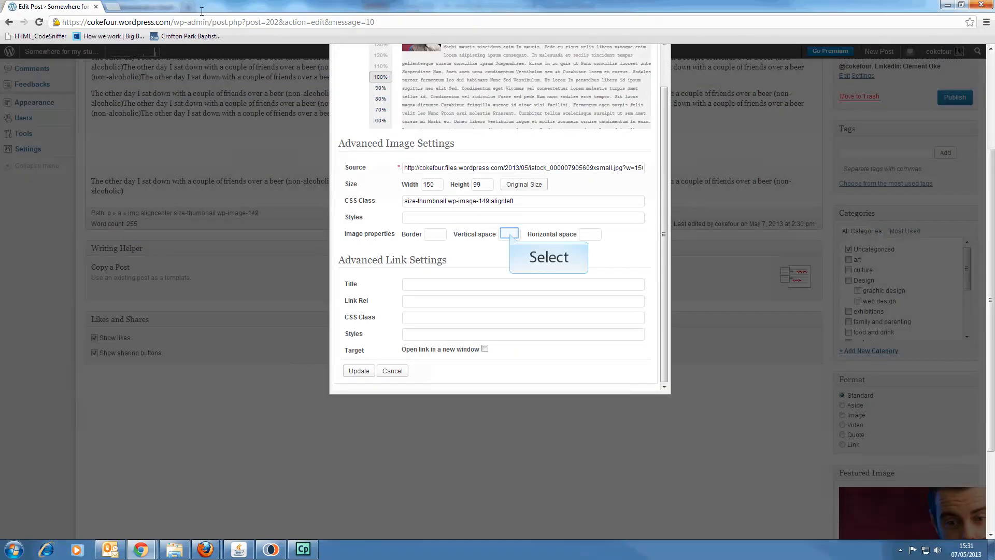
{"action": "left_click", "coordinate": [510, 233]}
{"action": "type", "text": "10"}
{"action": "left_click", "coordinate": [587, 235]}
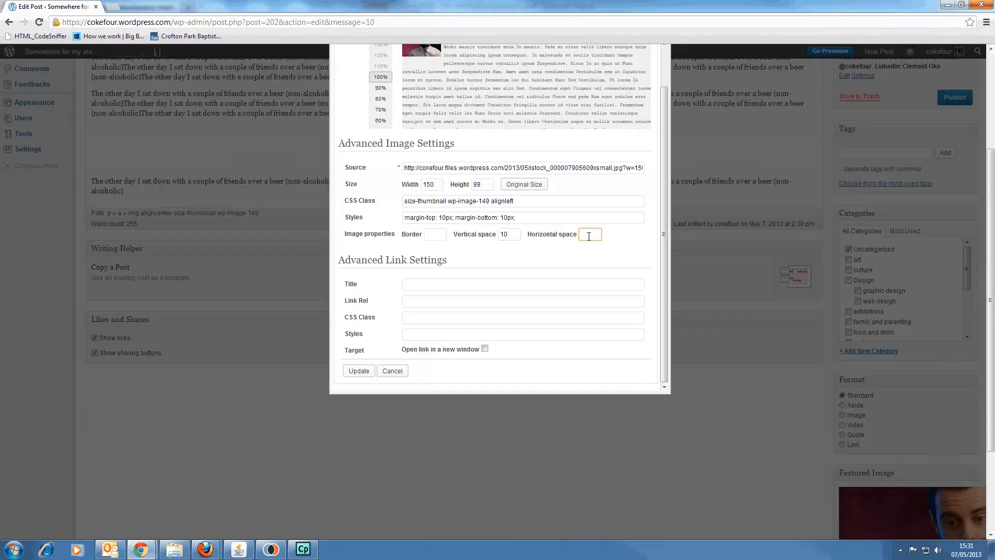
{"action": "type", "text": "10"}
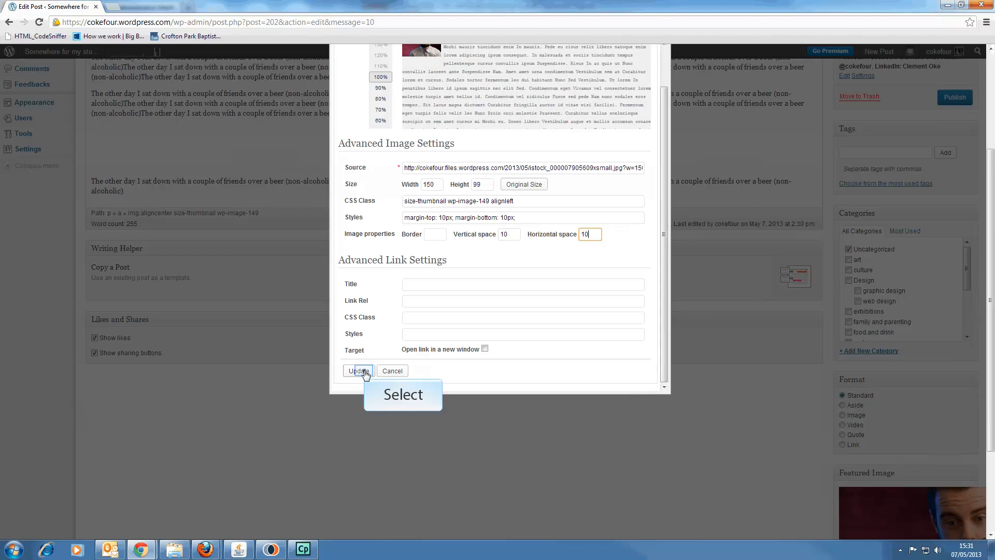
{"action": "left_click", "coordinate": [358, 371]}
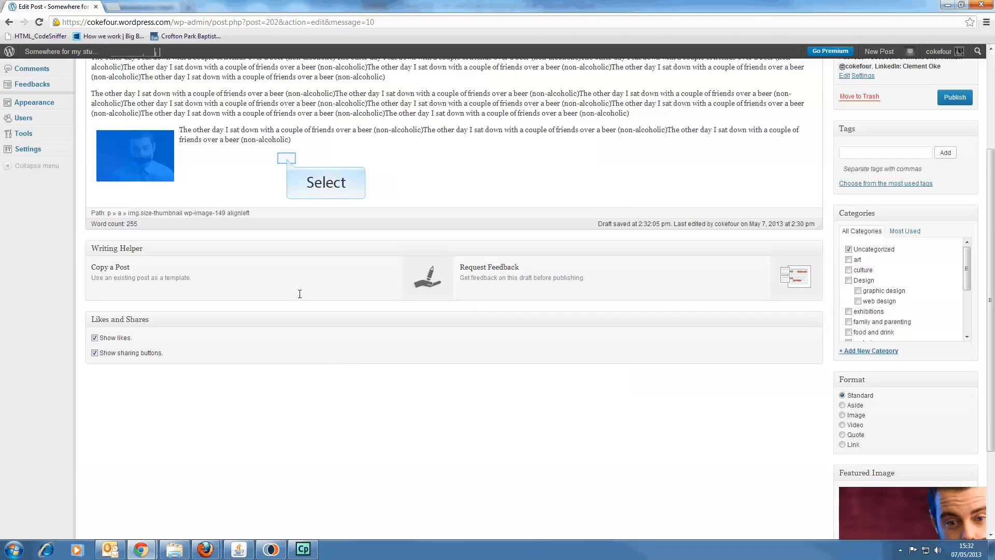
- Deselect the thumbnail in the post body and save the post as a draft
{"action": "left_click", "coordinate": [287, 159]}
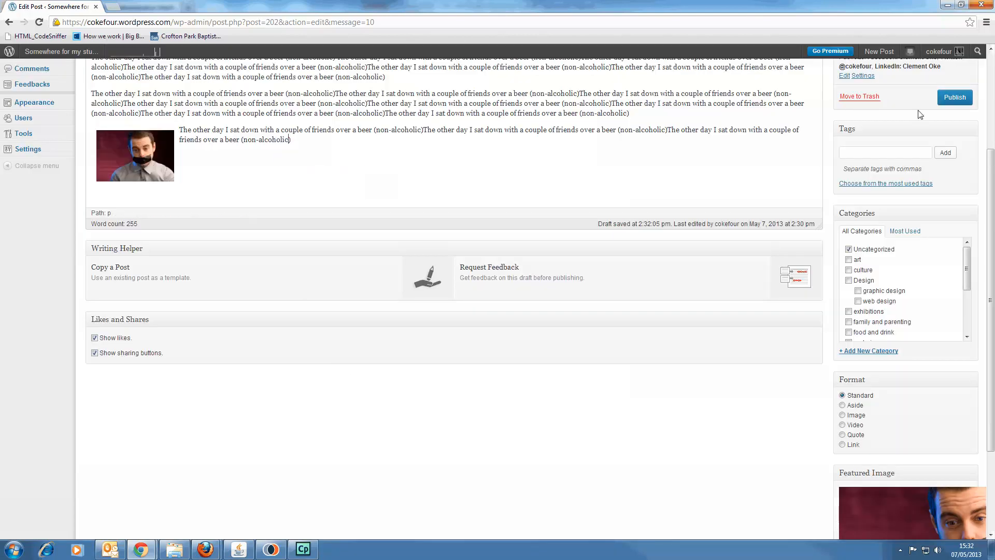
{"action": "scroll", "coordinate": [919, 113], "scroll_direction": "up", "scroll_amount": 3}
{"action": "left_click", "coordinate": [860, 145]}
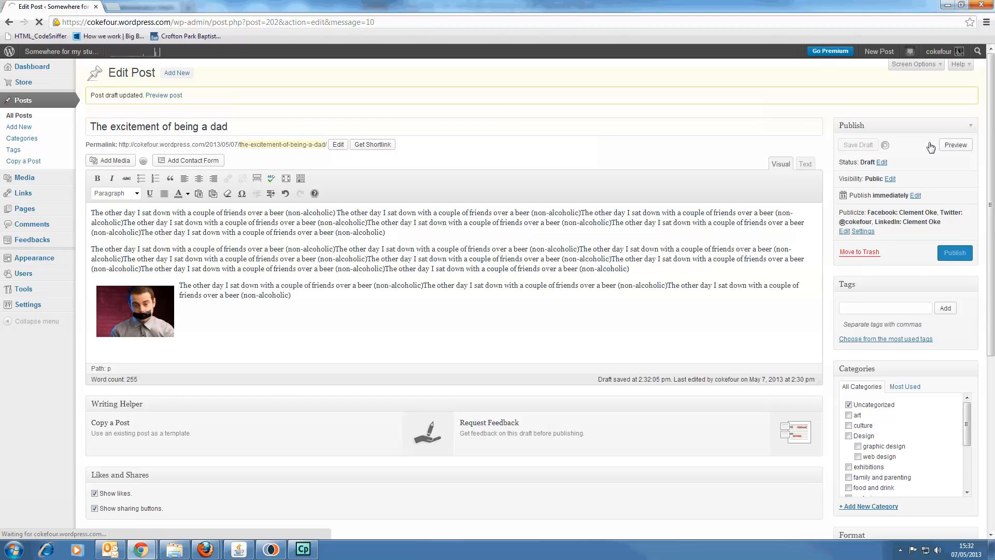
- Preview the post and check how the thumbnail sits beside the text of the third paragraph
{"action": "left_click", "coordinate": [954, 145]}
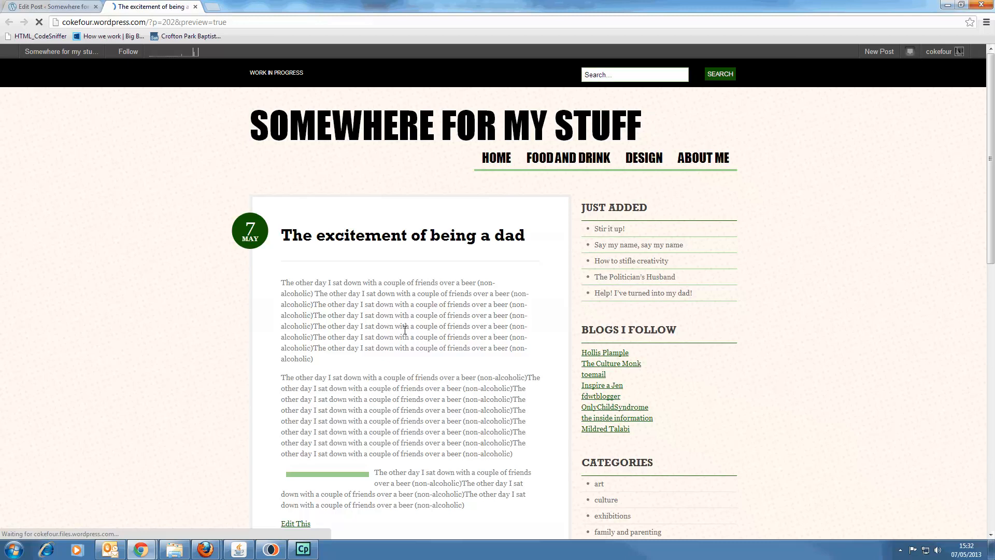
{"action": "scroll", "coordinate": [405, 330], "scroll_direction": "down", "scroll_amount": 3}
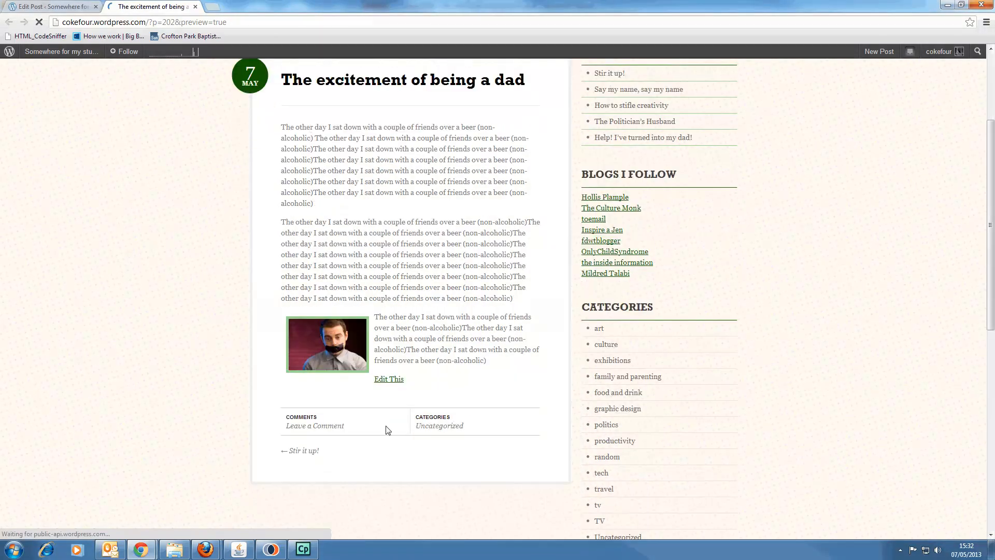
{"action": "scroll", "coordinate": [337, 414], "scroll_direction": "down", "scroll_amount": 2}
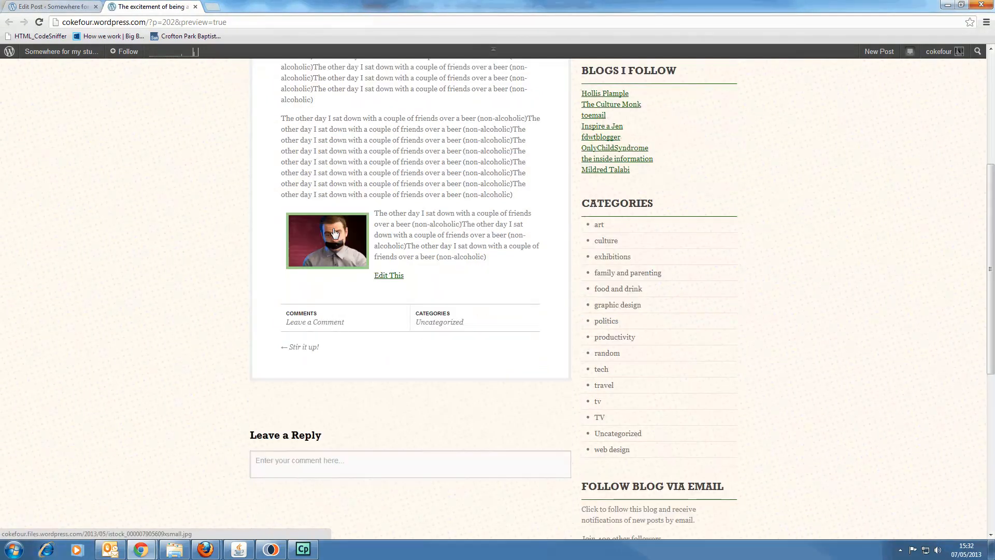
{"action": "scroll", "coordinate": [354, 227], "scroll_direction": "up", "scroll_amount": 4}
{"action": "scroll", "coordinate": [353, 227], "scroll_direction": "up", "scroll_amount": 1}
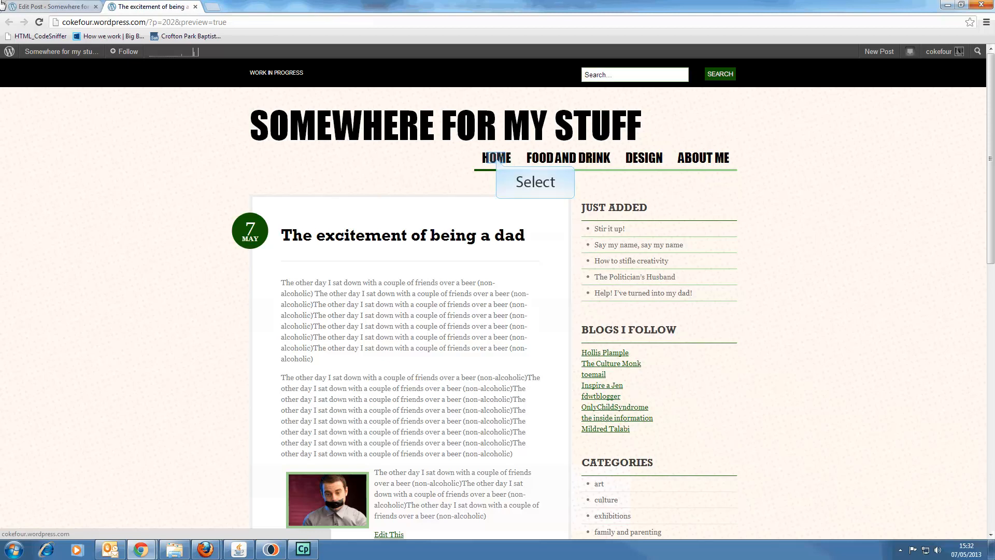
- Go to the blog's home page and examine how the listed posts show their featured images and excerpts
{"action": "left_click", "coordinate": [498, 162]}
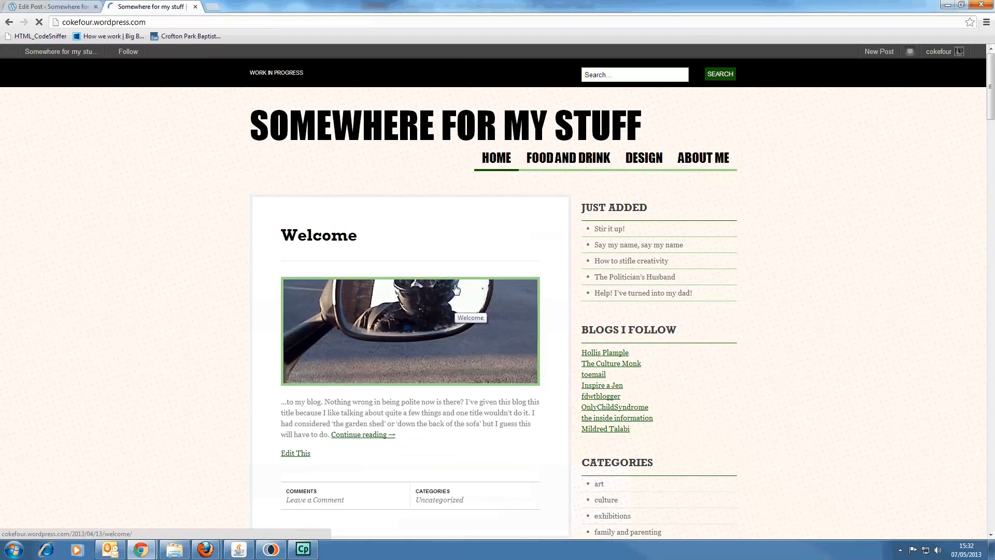
{"action": "scroll", "coordinate": [455, 308], "scroll_direction": "down", "scroll_amount": 9}
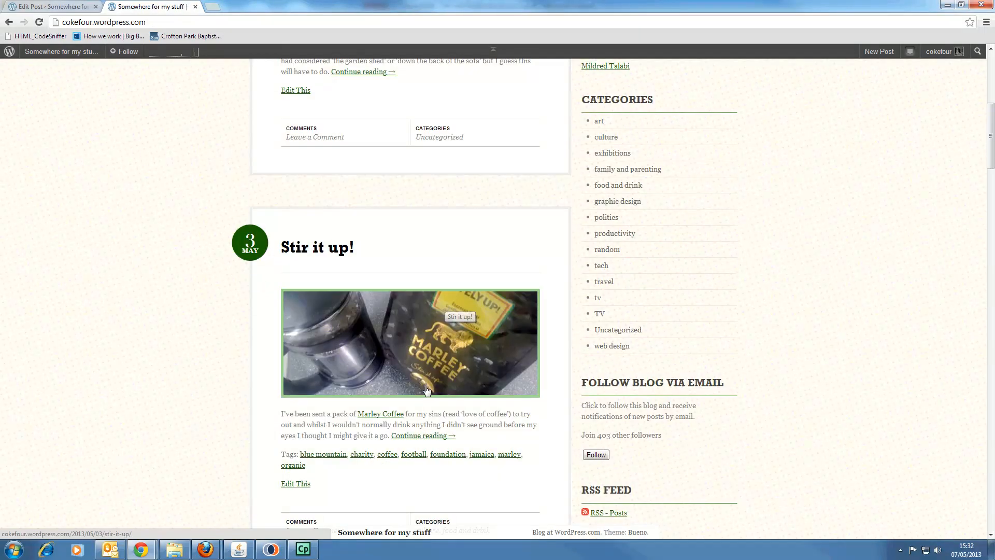